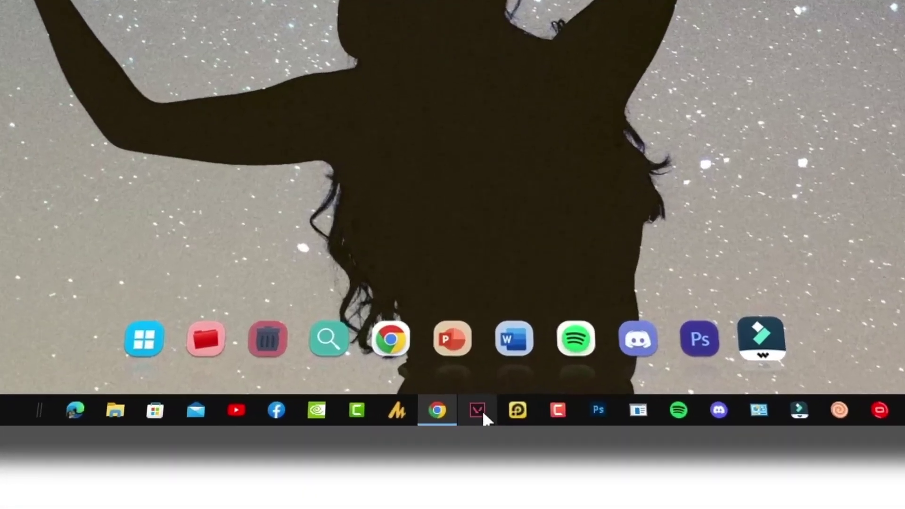
Check the VALORANT desktop shortcut's context-menu options, then dismiss the menu
{"action": "right_click", "coordinate": [472, 422]}
{"action": "right_click", "coordinate": [443, 336]}
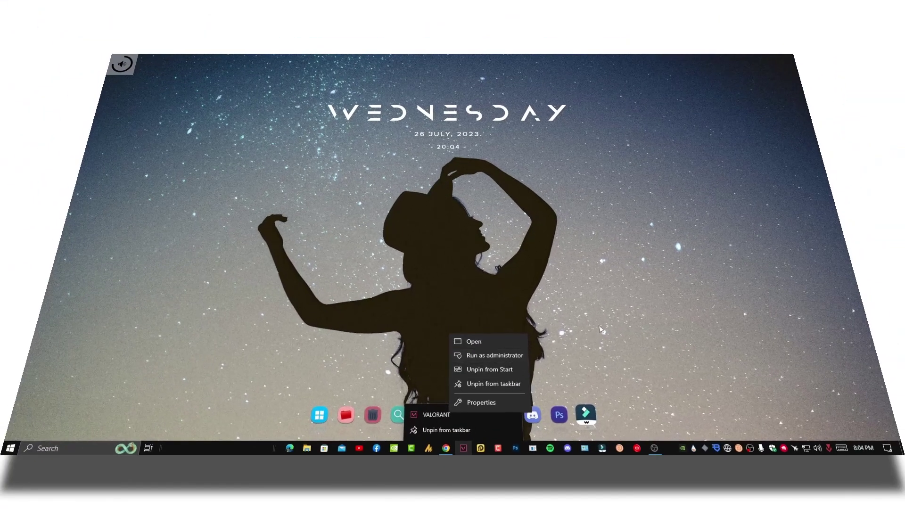
{"action": "left_click", "coordinate": [507, 356]}
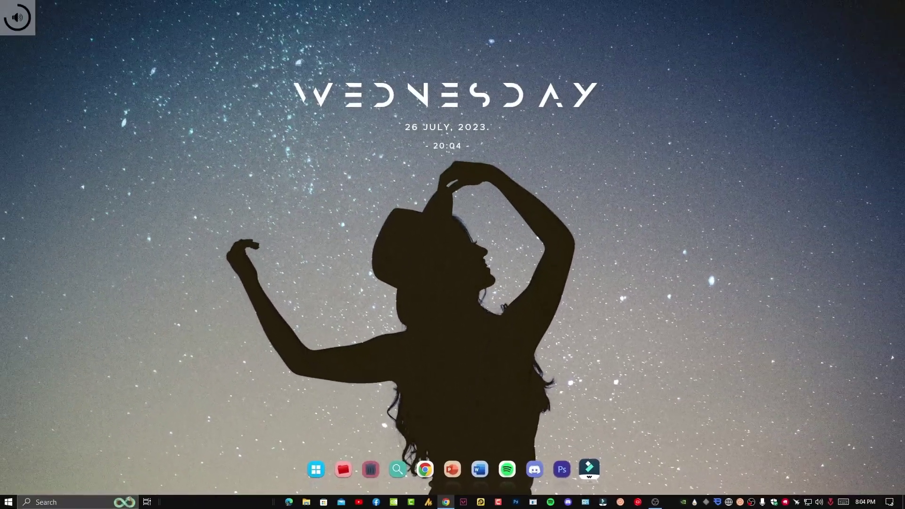
Search Chrome for 'redistributable c++ all in one' to reach TechPowerUp's All-in-One download page
{"action": "left_click", "coordinate": [424, 468]}
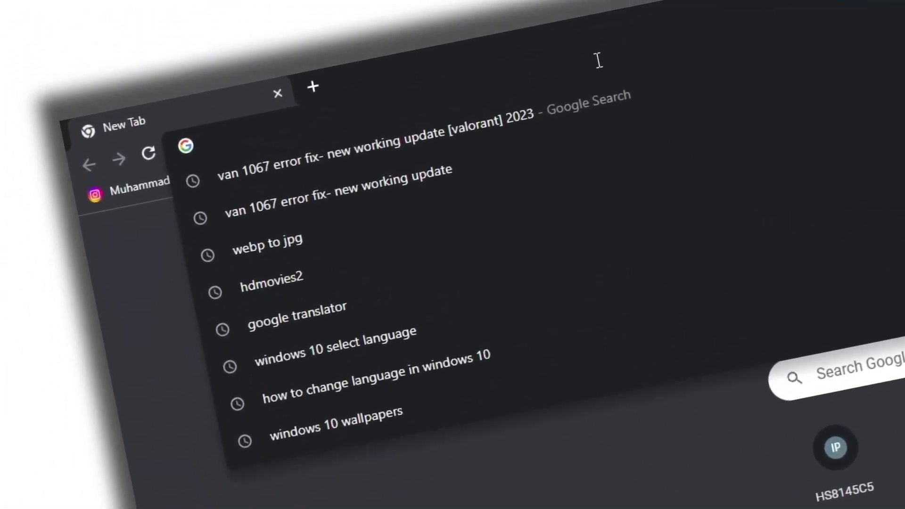
{"action": "type", "text": "r"}
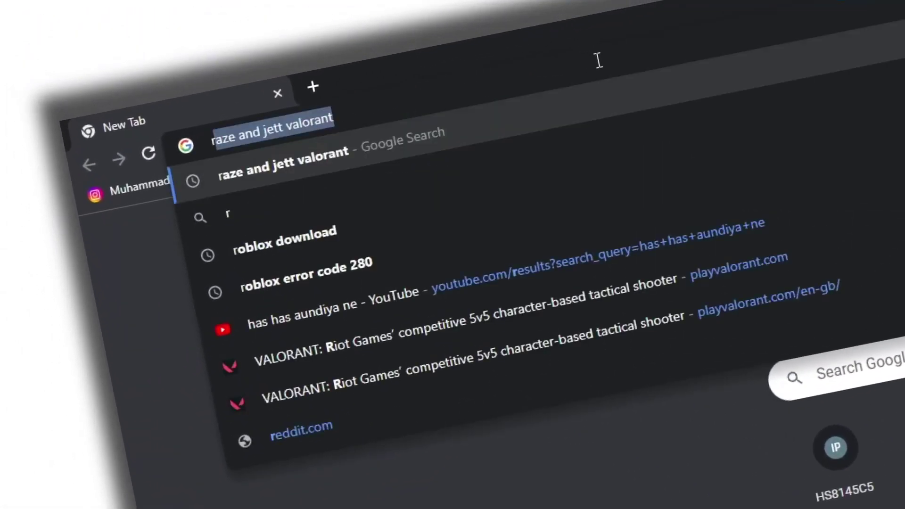
{"action": "type", "text": "edistro"}
{"action": "key", "text": "BackSpace"}
{"action": "type", "text": "i"}
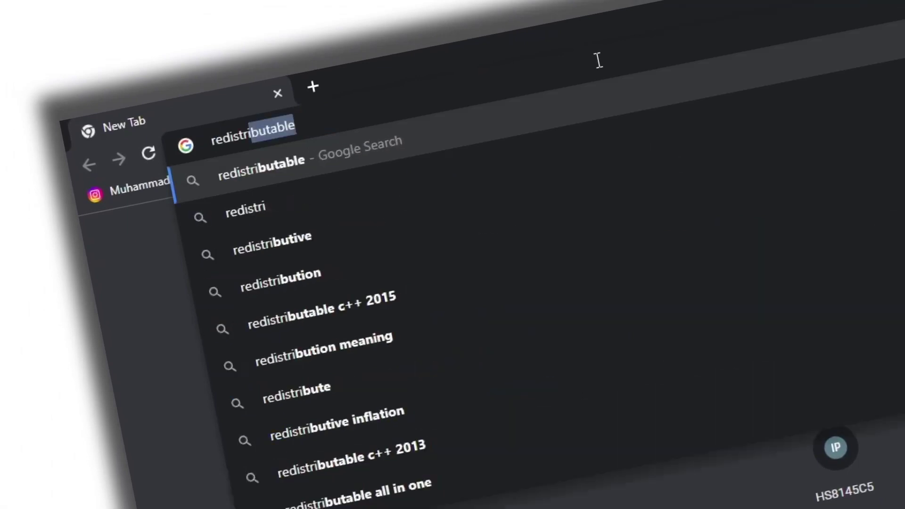
{"action": "key", "text": "Right"}
{"action": "type", "text": "c"}
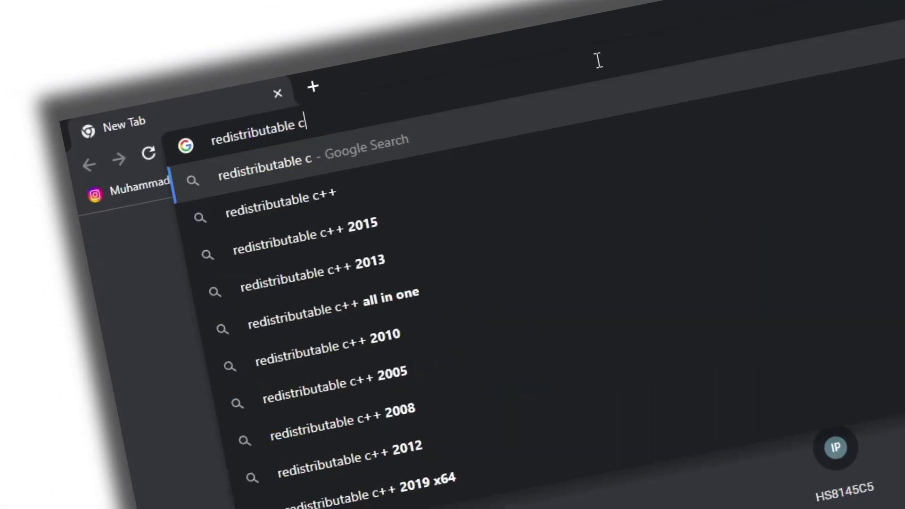
{"action": "type", "text": "++ all"}
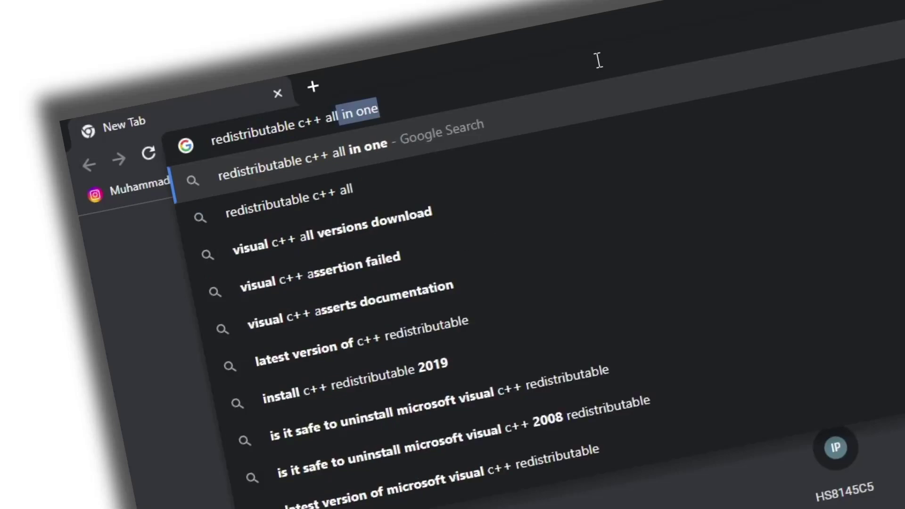
{"action": "key", "text": "Return"}
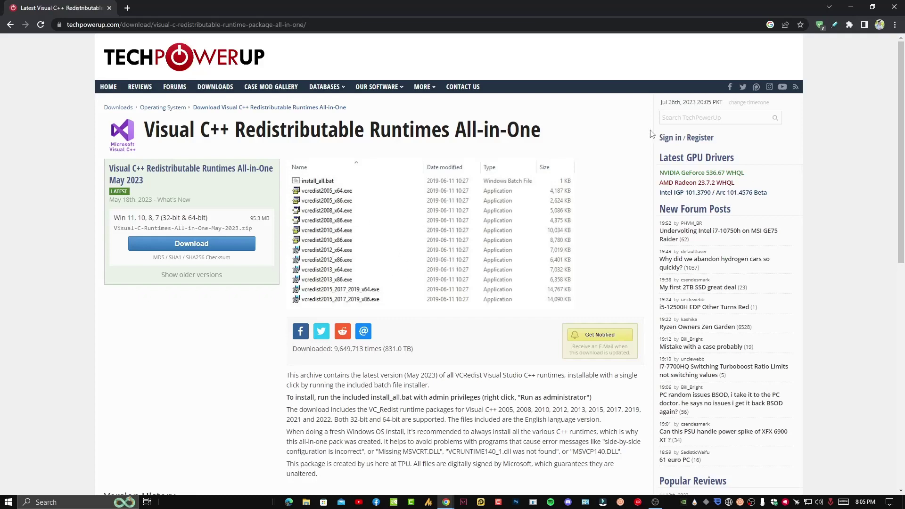
Search 'directx', open Microsoft's DirectX End-User Runtime Web Installer page, then close Chrome
{"action": "left_click", "coordinate": [493, 19]}
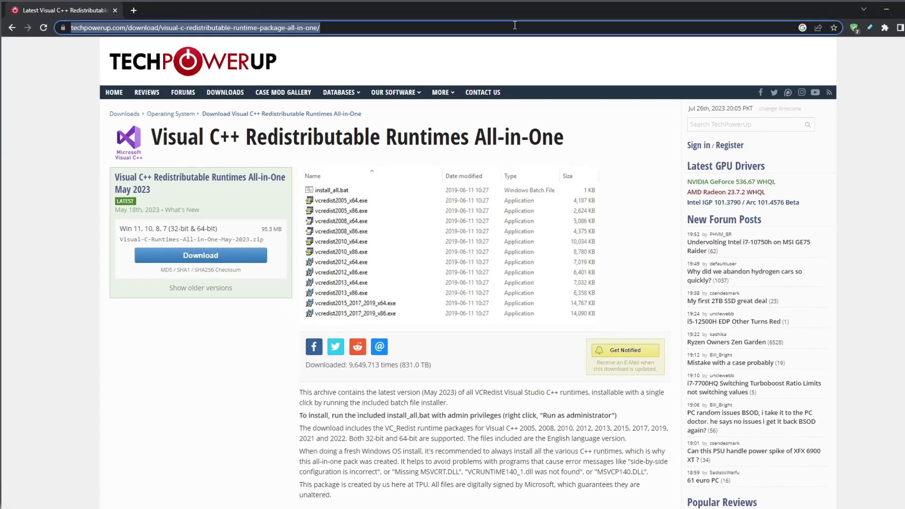
{"action": "type", "text": "ru"}
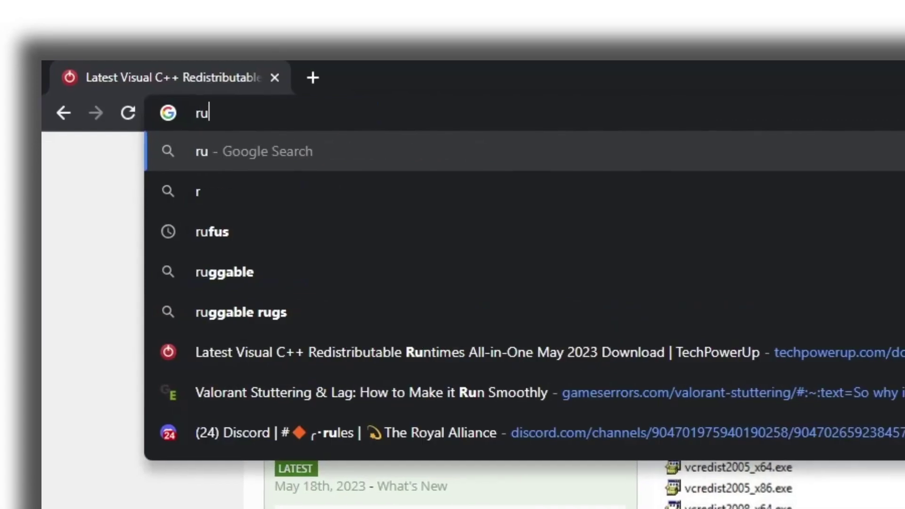
{"action": "key", "text": "ctrl+a"}
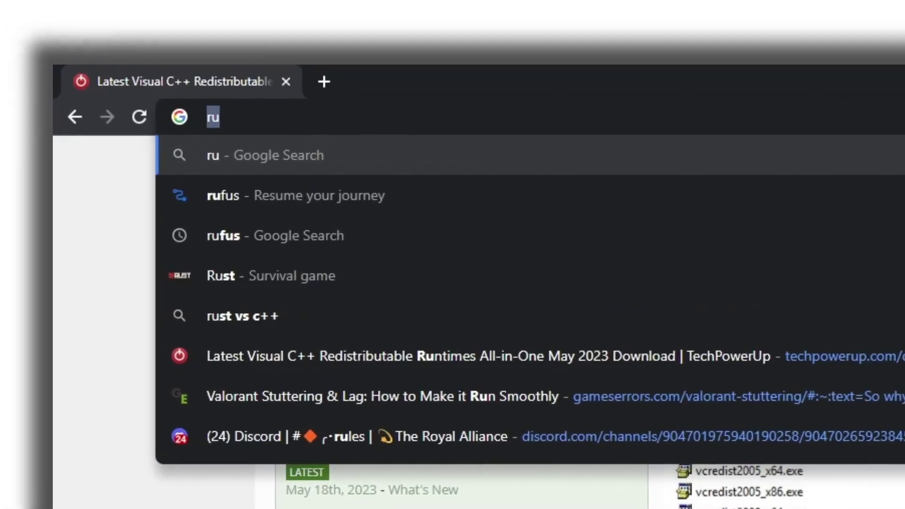
{"action": "type", "text": "direw"}
{"action": "key", "text": "BackSpace"}
{"action": "type", "text": "ctx"}
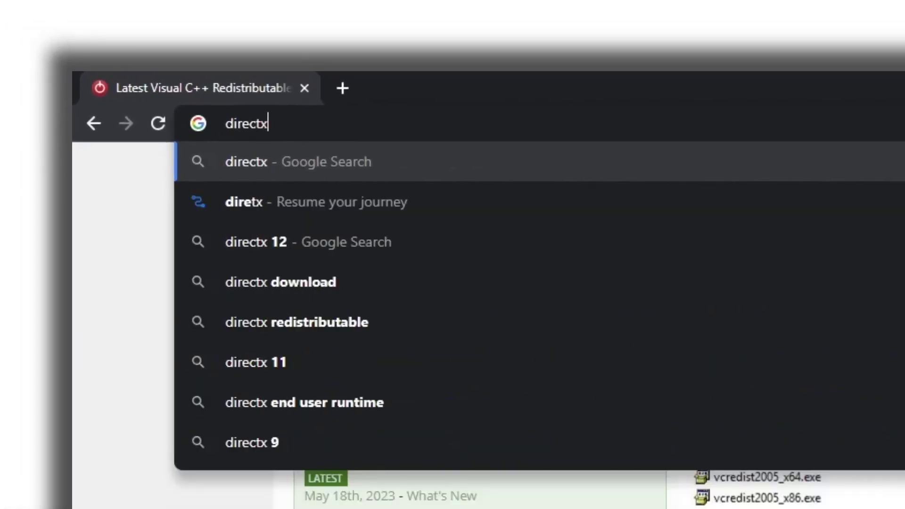
{"action": "key", "text": "Return"}
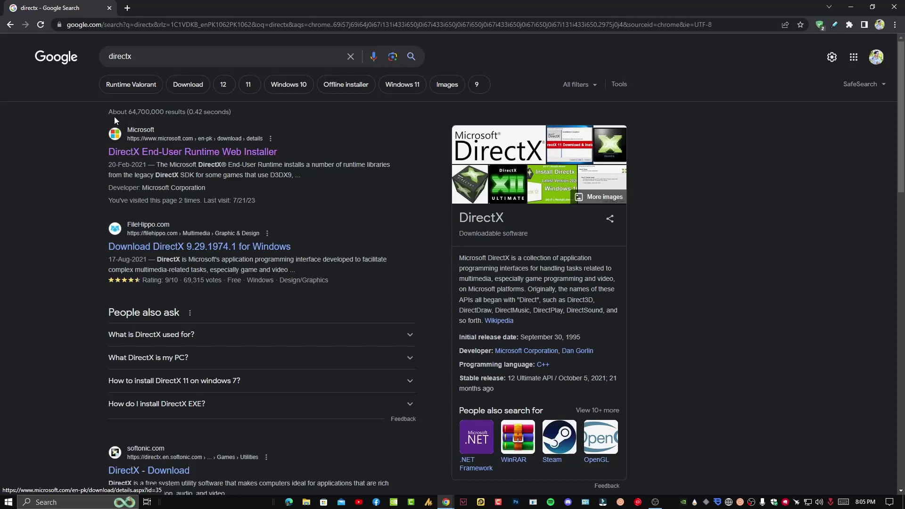
{"action": "left_click", "coordinate": [225, 151]}
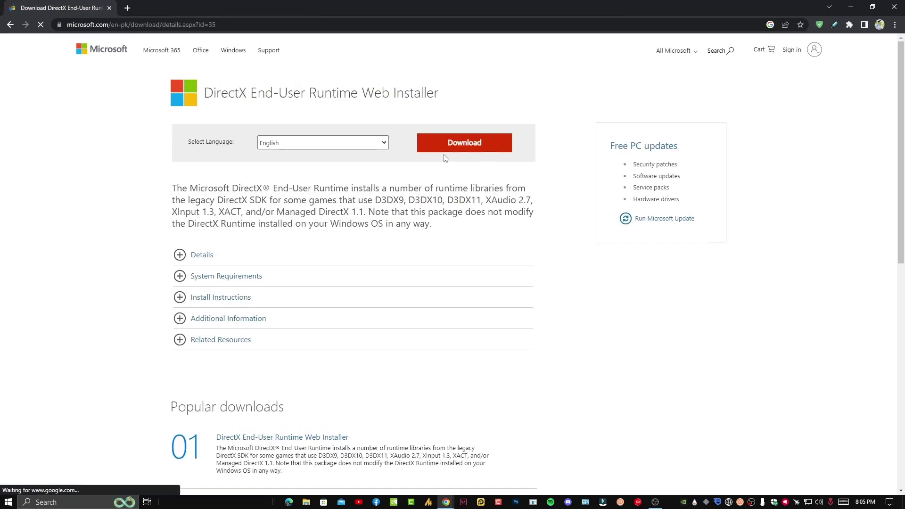
{"action": "left_click", "coordinate": [893, 7]}
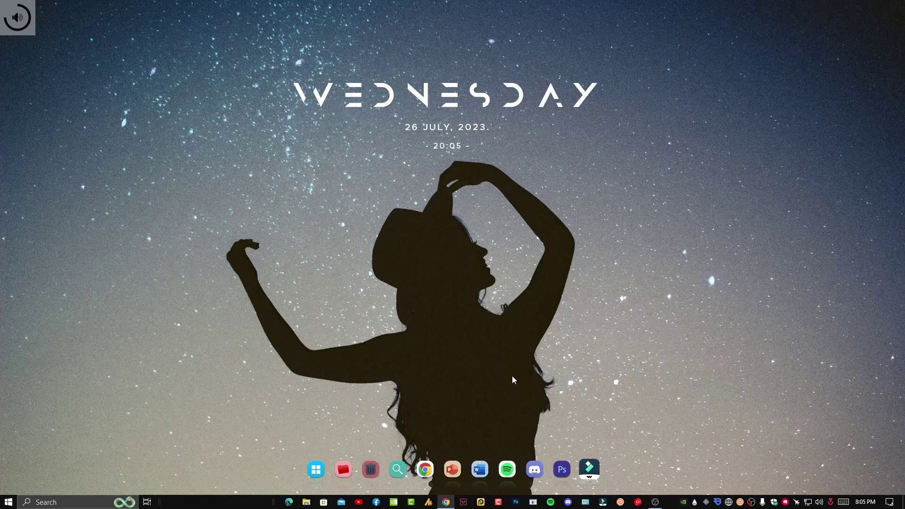
Launch Riot Client from Start and open its settings from the account menu
{"action": "key", "text": "super"}
{"action": "type", "text": "r"}
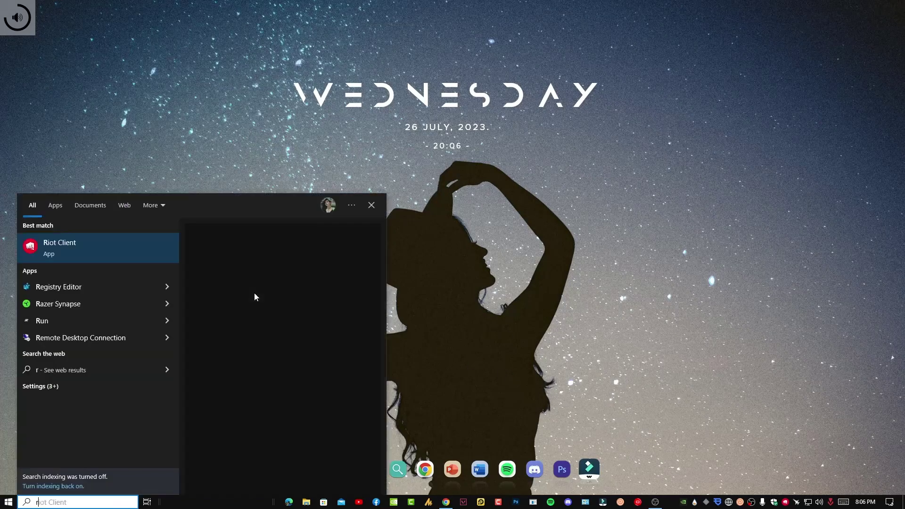
{"action": "left_click", "coordinate": [104, 254]}
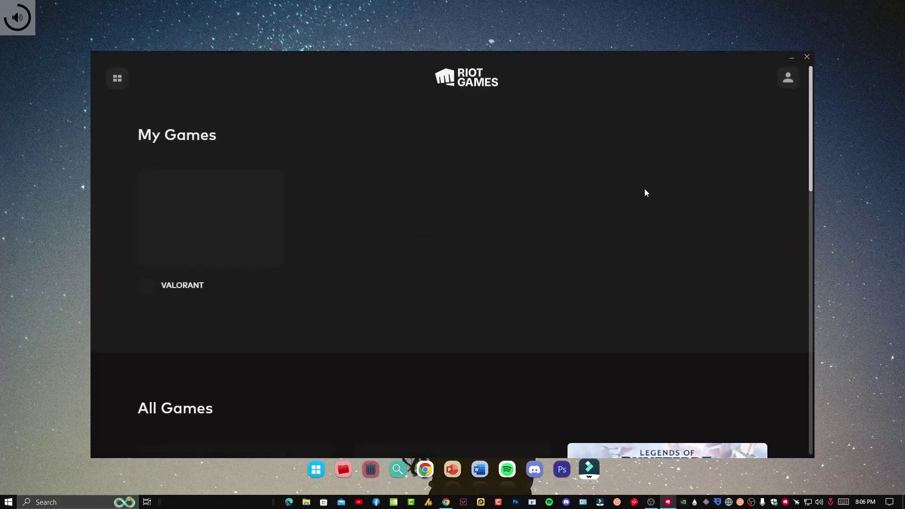
{"action": "left_click", "coordinate": [787, 86]}
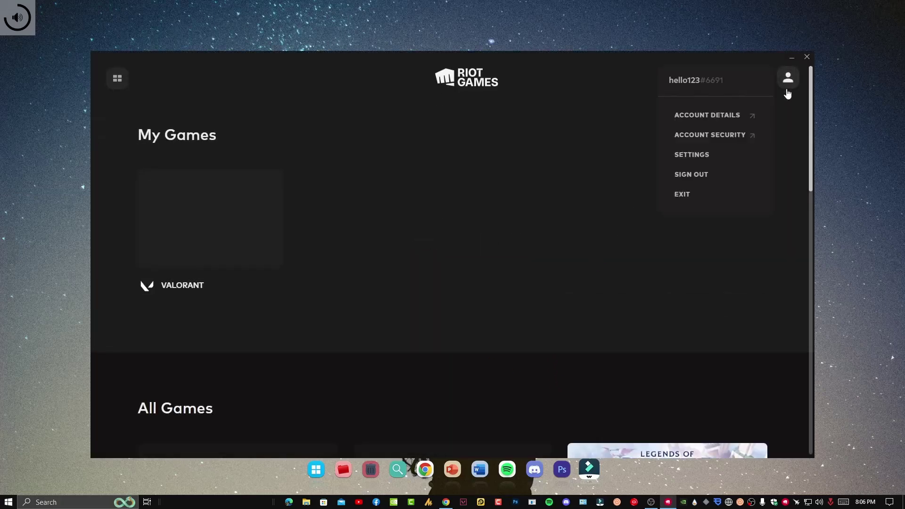
{"action": "left_click", "coordinate": [723, 154]}
Run Repair on VALORANT, dismiss the up-to-date notice, and close Riot Client
{"action": "left_click", "coordinate": [239, 157]}
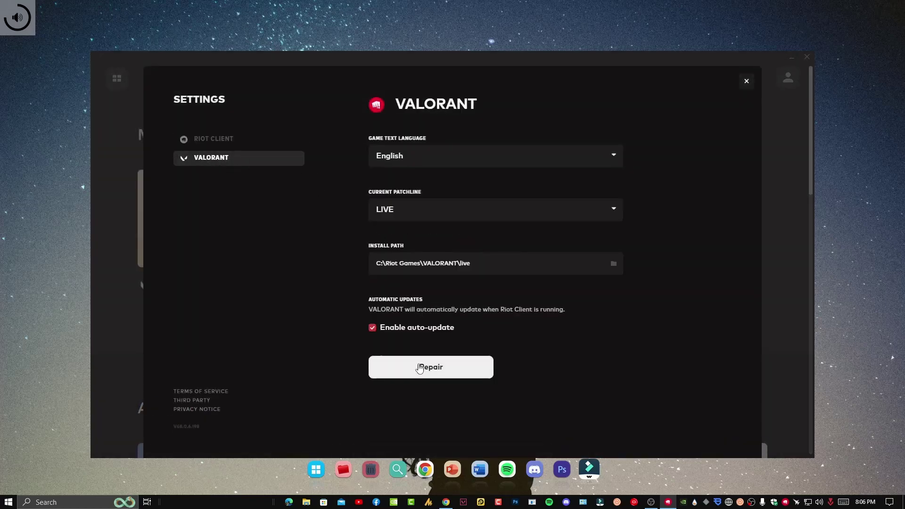
{"action": "left_click", "coordinate": [447, 372]}
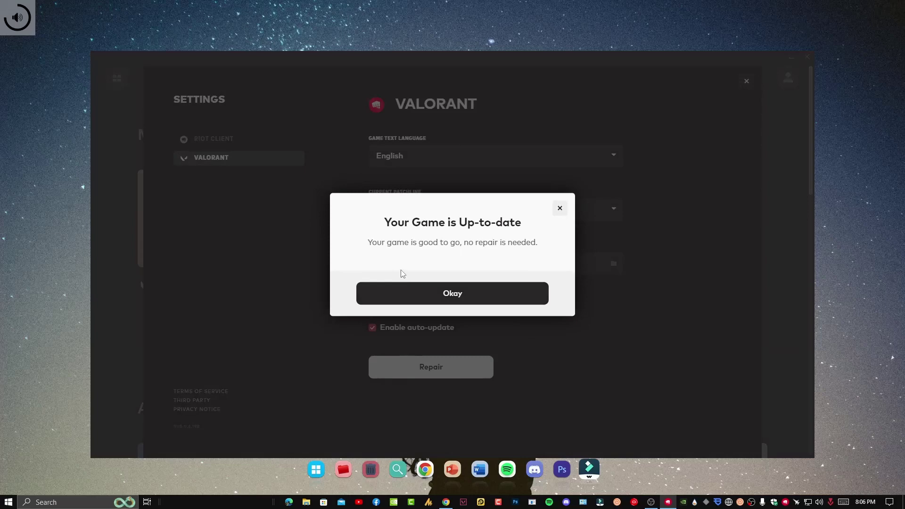
{"action": "left_click", "coordinate": [483, 293]}
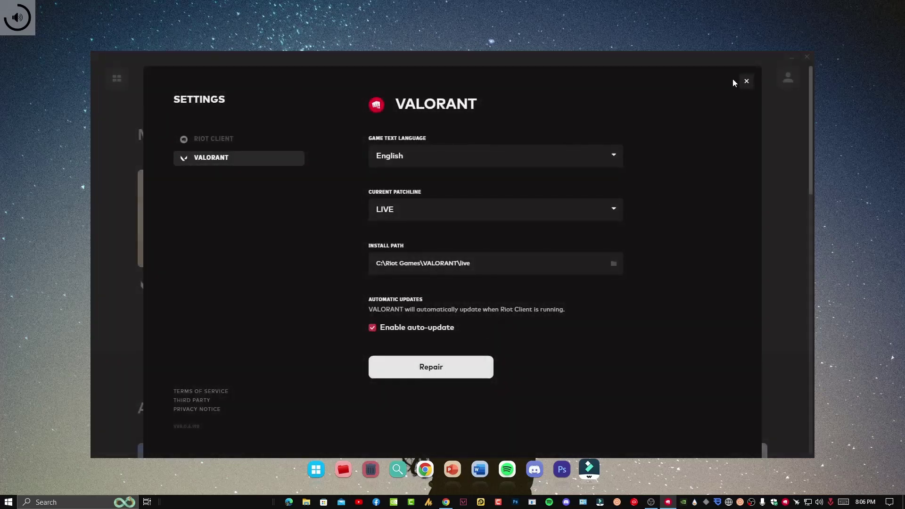
{"action": "left_click", "coordinate": [746, 82]}
{"action": "left_click", "coordinate": [806, 57]}
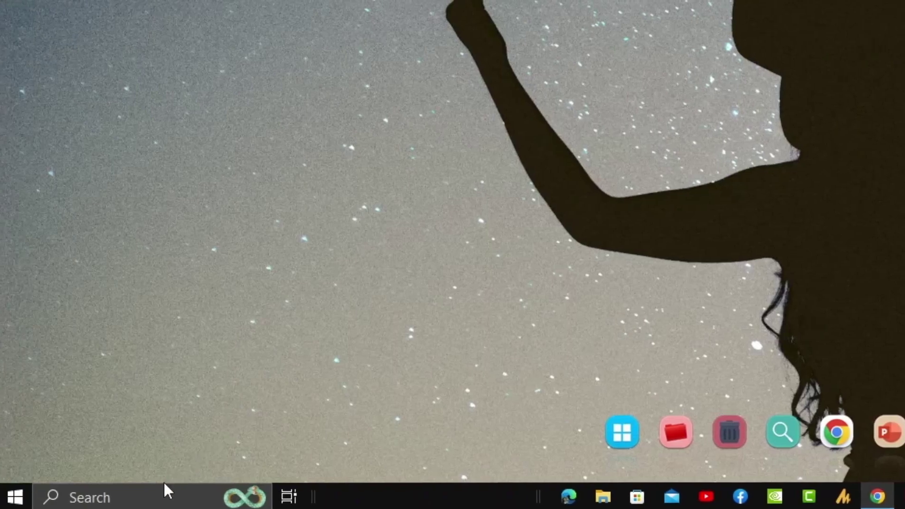
Hide Microsoft services in msconfig, disable all others, re-enable vgc, and close the dialog
{"action": "left_click", "coordinate": [163, 484]}
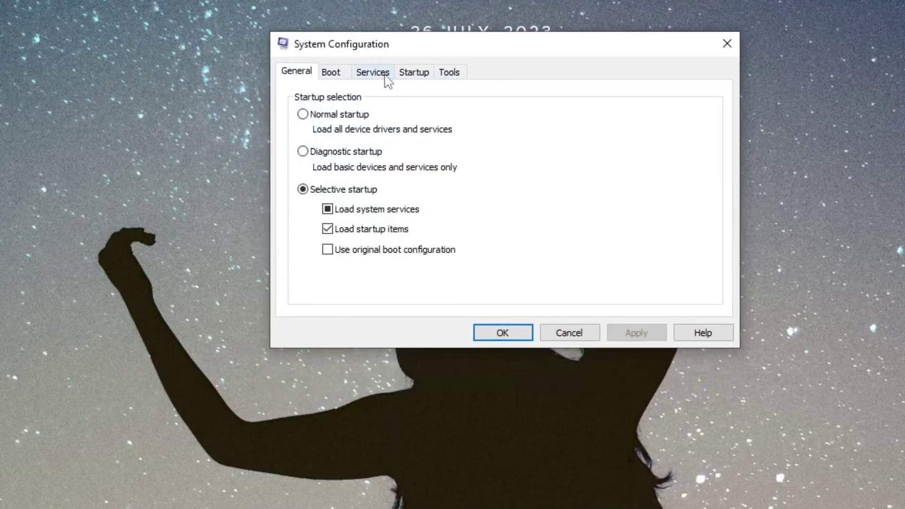
{"action": "left_click", "coordinate": [386, 76]}
{"action": "left_click", "coordinate": [302, 305]}
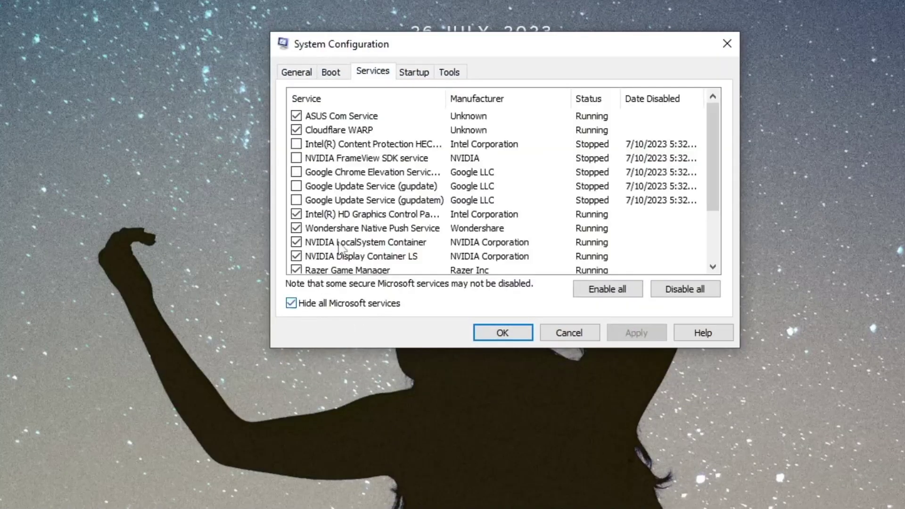
{"action": "scroll", "coordinate": [342, 235], "scroll_direction": "down", "scroll_amount": 2}
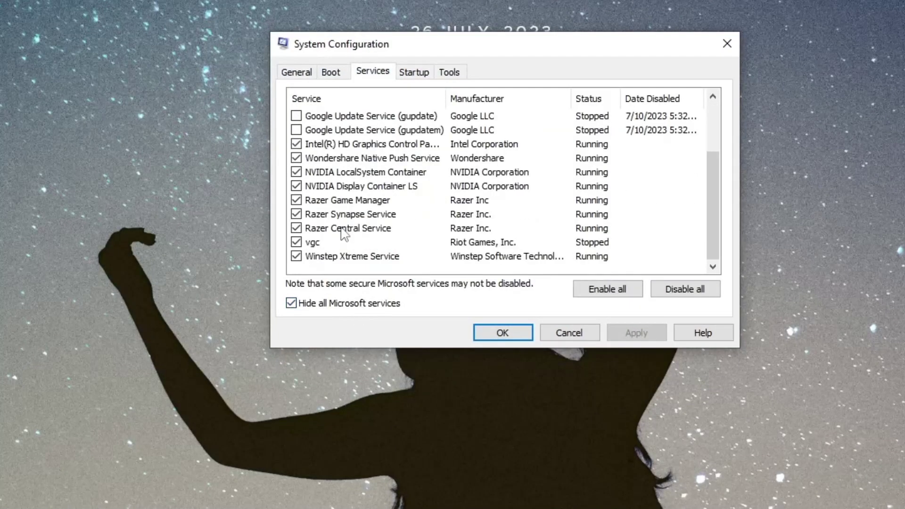
{"action": "left_click", "coordinate": [691, 292]}
{"action": "left_click", "coordinate": [296, 242]}
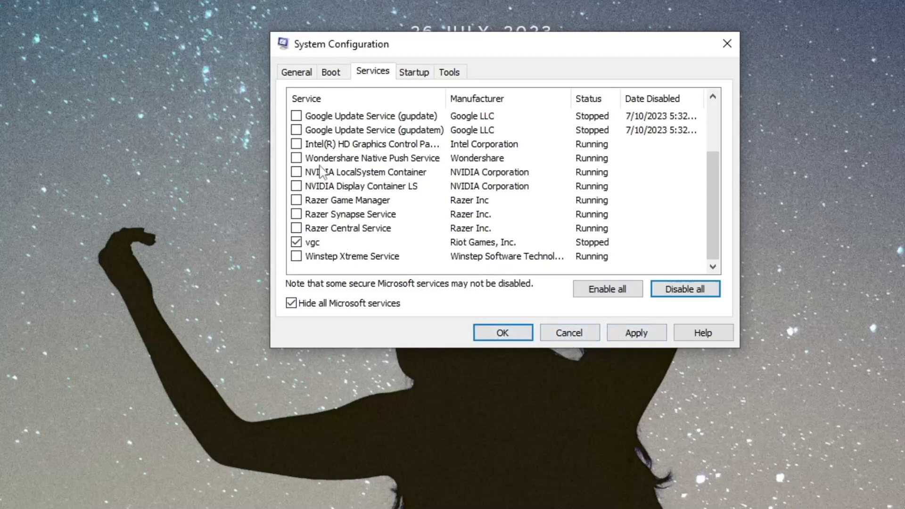
{"action": "scroll", "coordinate": [323, 170], "scroll_direction": "up", "scroll_amount": 1}
{"action": "scroll", "coordinate": [361, 182], "scroll_direction": "down", "scroll_amount": 1}
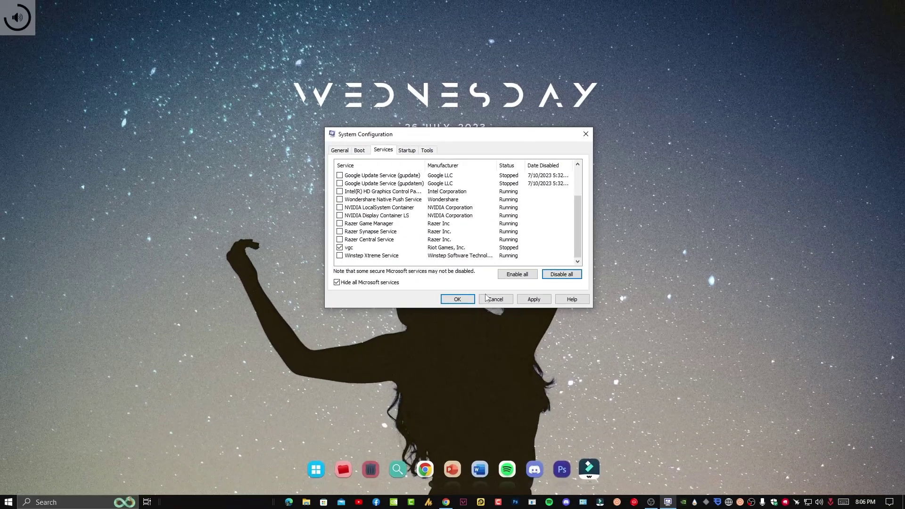
{"action": "left_click", "coordinate": [495, 302]}
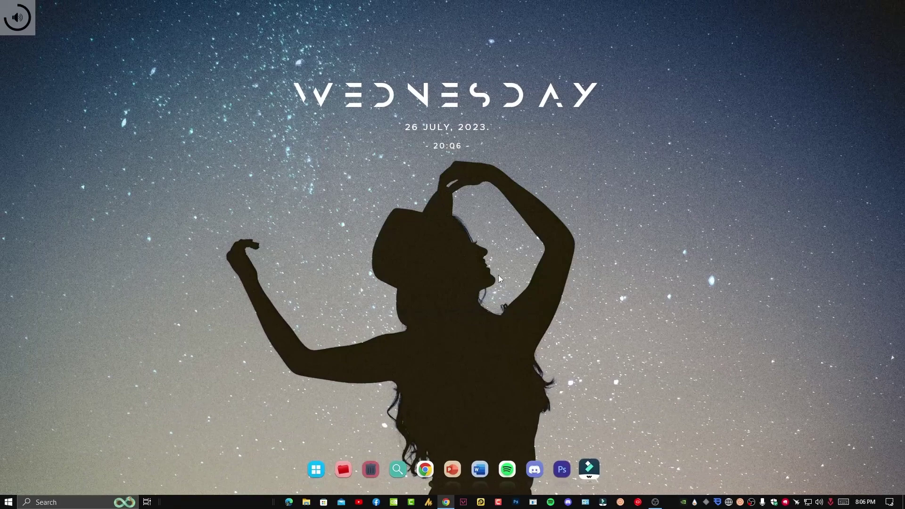